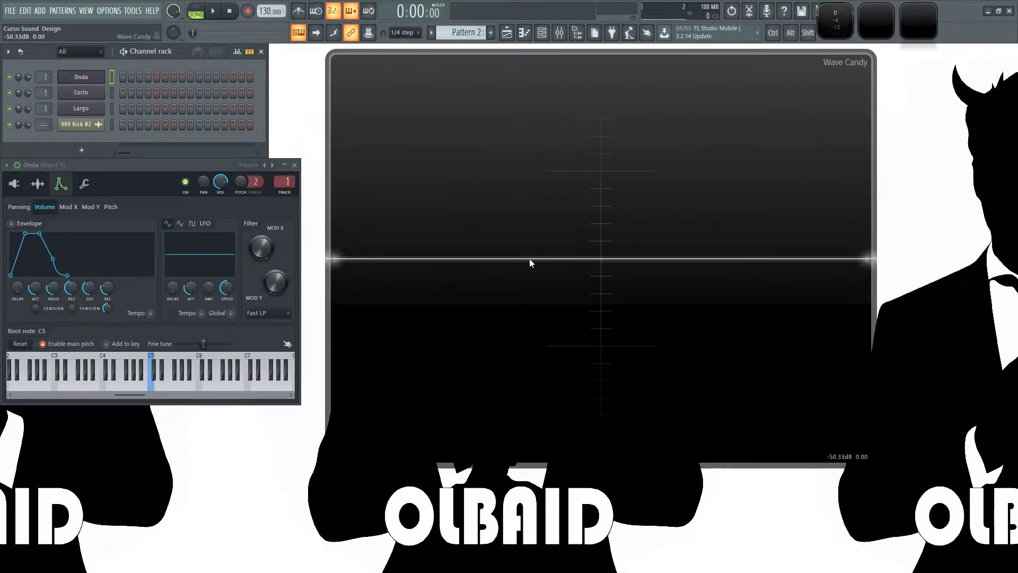
Sound a C5 note on the Onda channel while sweeping its channel volume down to 39% and up to maximum
{"action": "key", "text": "z"}
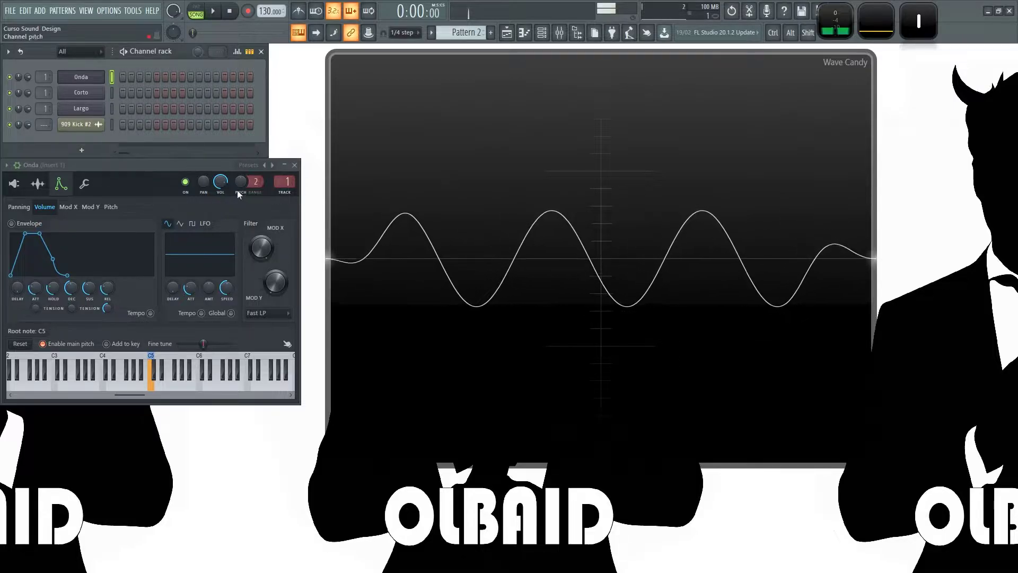
{"action": "left_click_drag", "start_coordinate": [223, 180], "coordinate": [224, 197]}
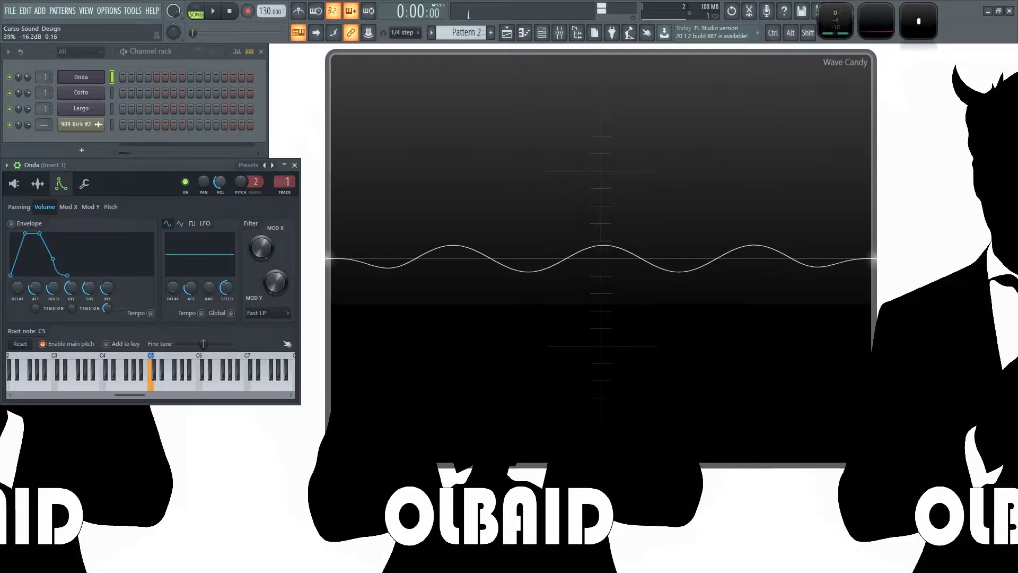
{"action": "left_click_drag", "start_coordinate": [221, 182], "coordinate": [220, 152]}
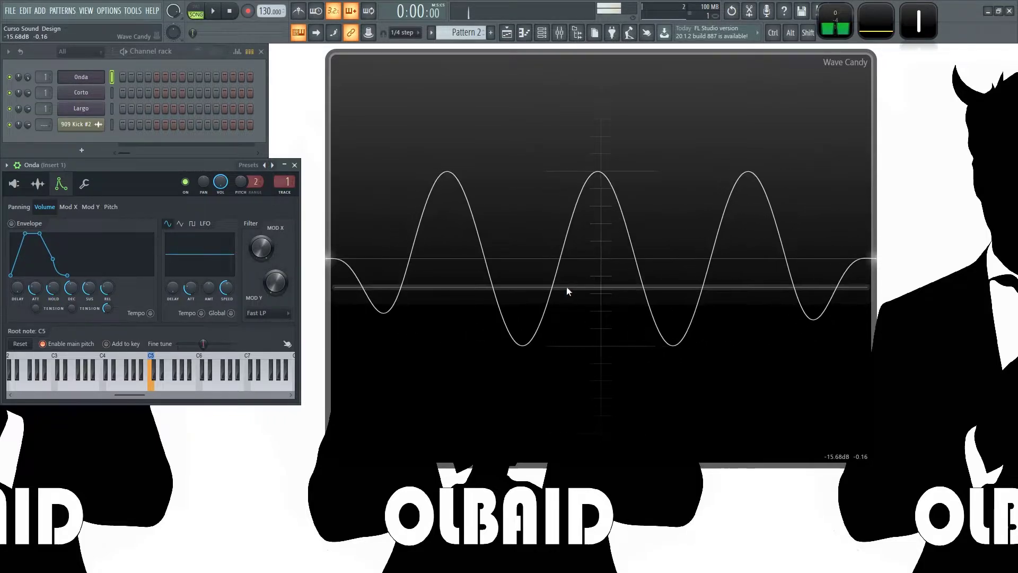
Raise the Onda channel's volume multiplier in the levels adjustment to 130% and beyond while sounding notes to push the waveform into clipping
{"action": "left_click", "coordinate": [84, 184]}
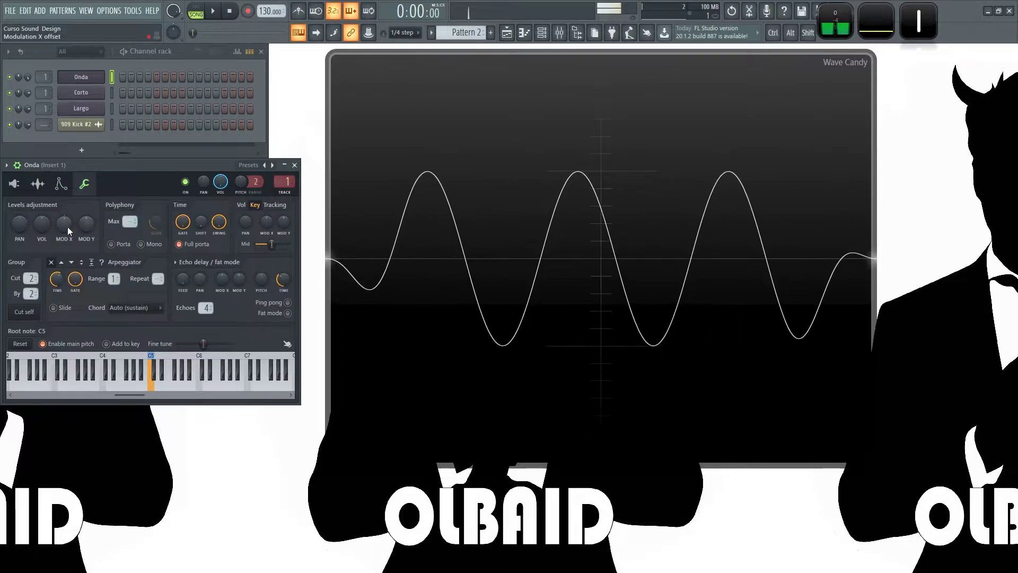
{"action": "left_click_drag", "start_coordinate": [43, 225], "coordinate": [42, 205]}
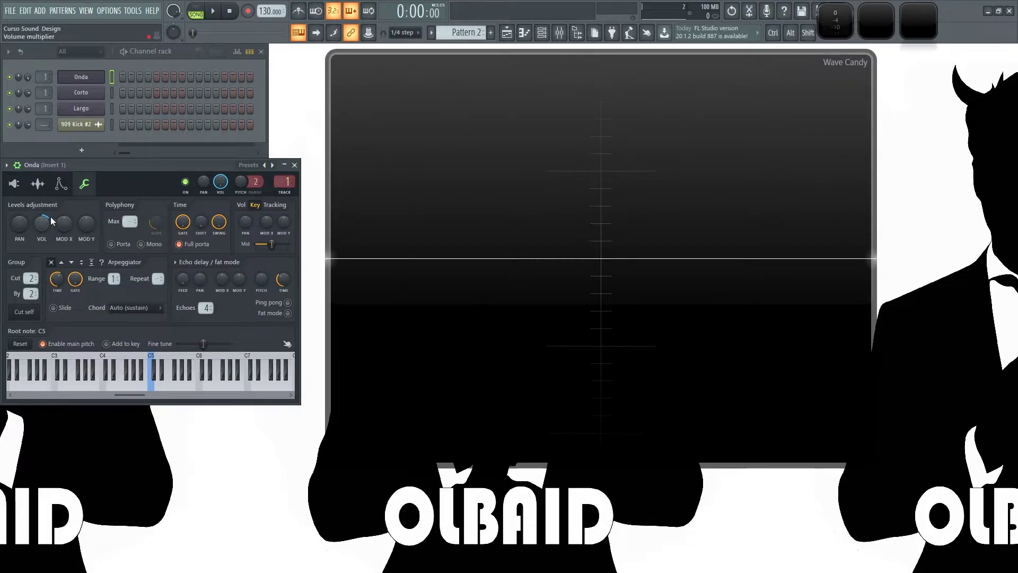
{"action": "key", "text": "z"}
{"action": "left_click_drag", "start_coordinate": [46, 223], "coordinate": [47, 232]}
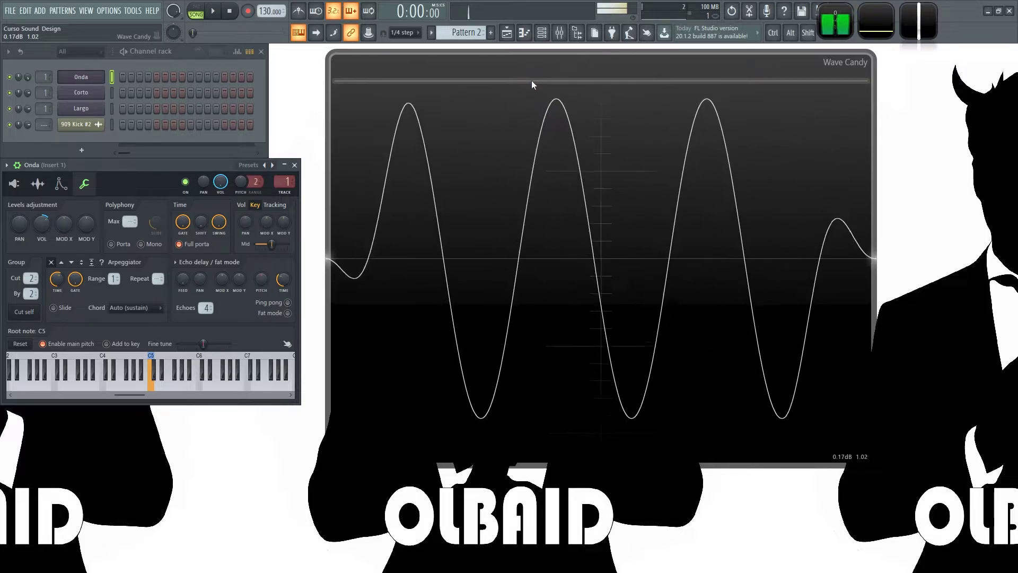
{"action": "left_click_drag", "start_coordinate": [49, 224], "coordinate": [49, 208]}
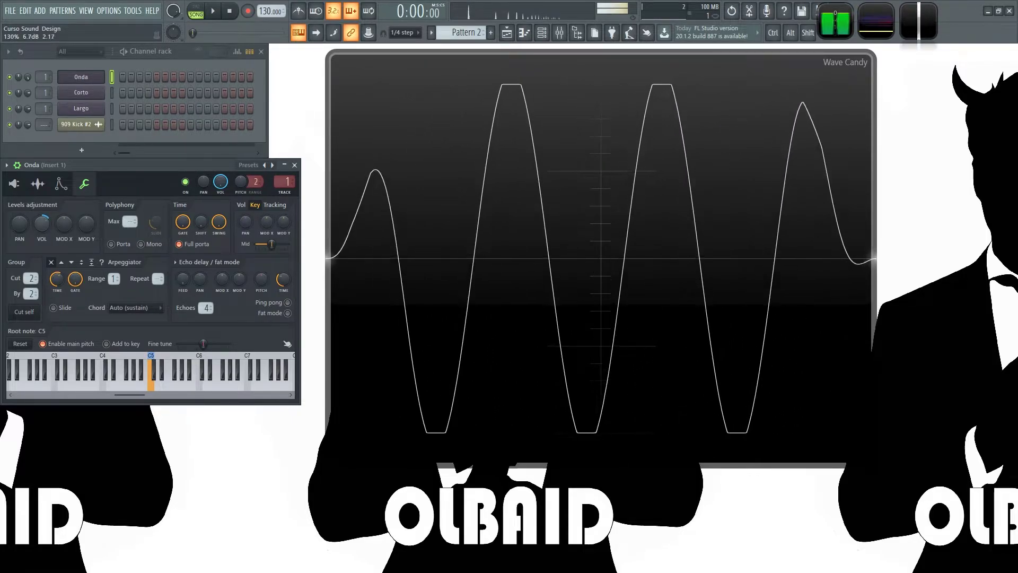
{"action": "left_click_drag", "start_coordinate": [45, 230], "coordinate": [45, 218]}
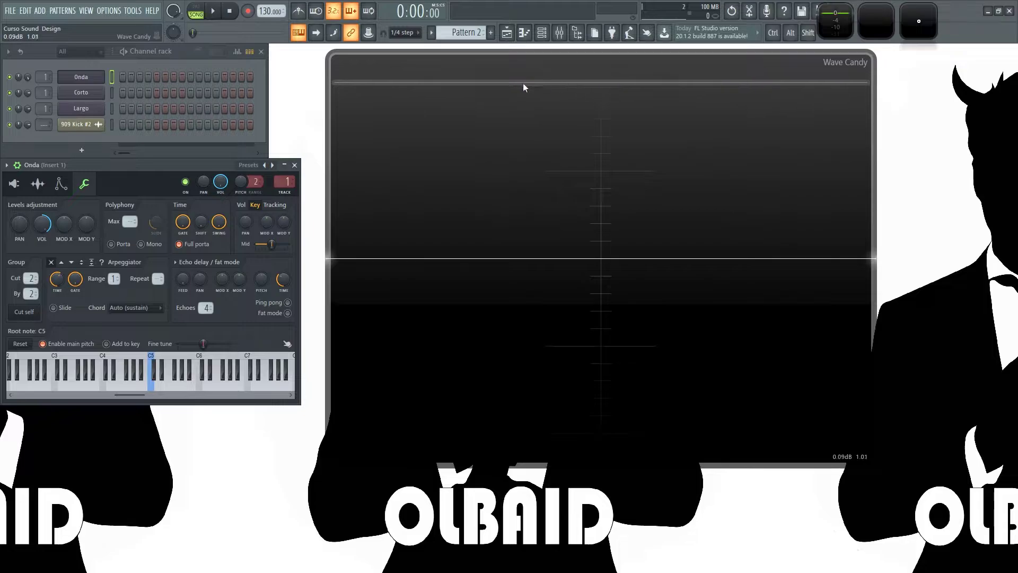
{"action": "key", "text": "q"}
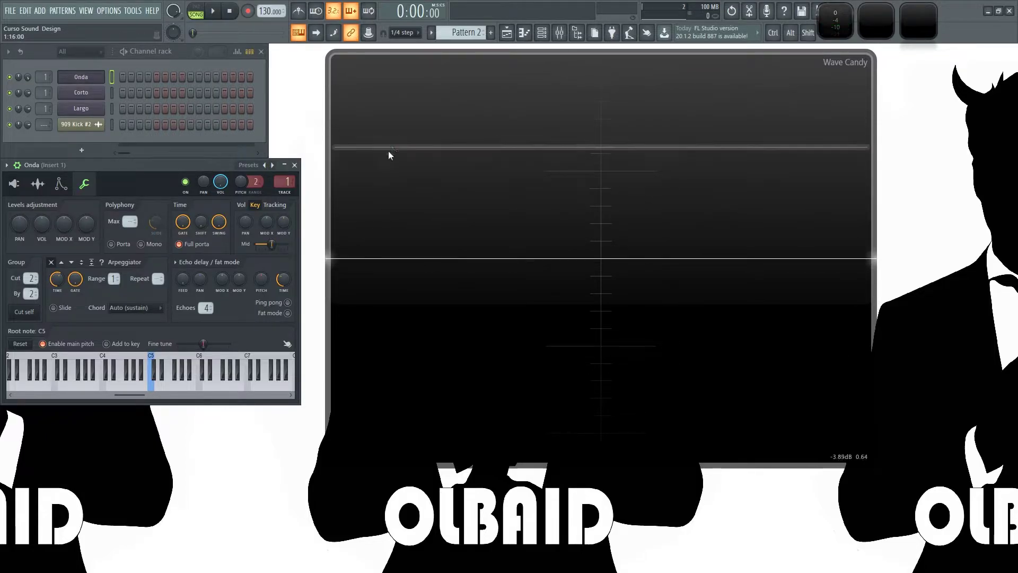
{"action": "key", "text": "z"}
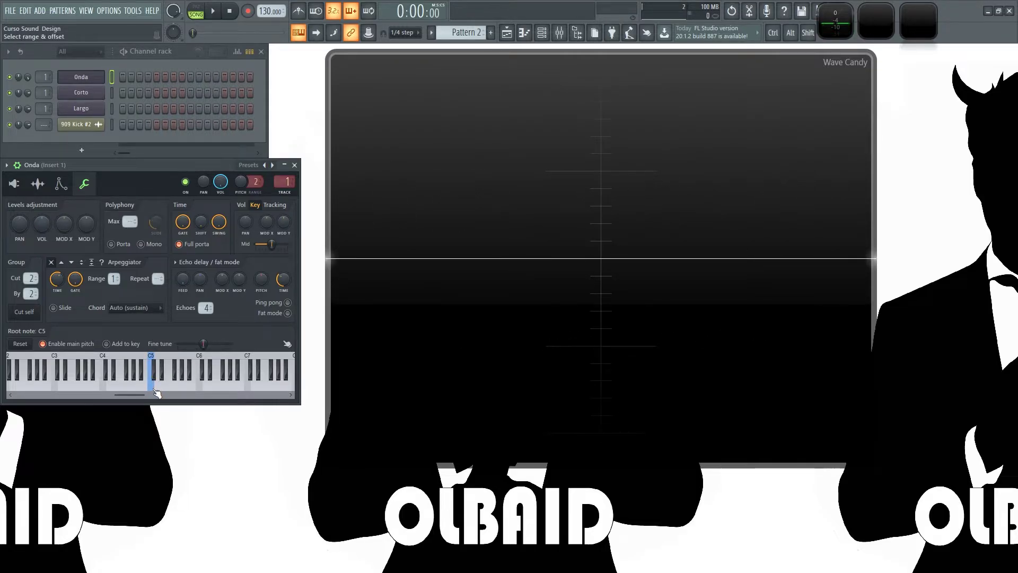
Audition a C5 note on the Corto and Largo channels to compare their volume envelopes on the oscilloscope
{"action": "left_click", "coordinate": [111, 94]}
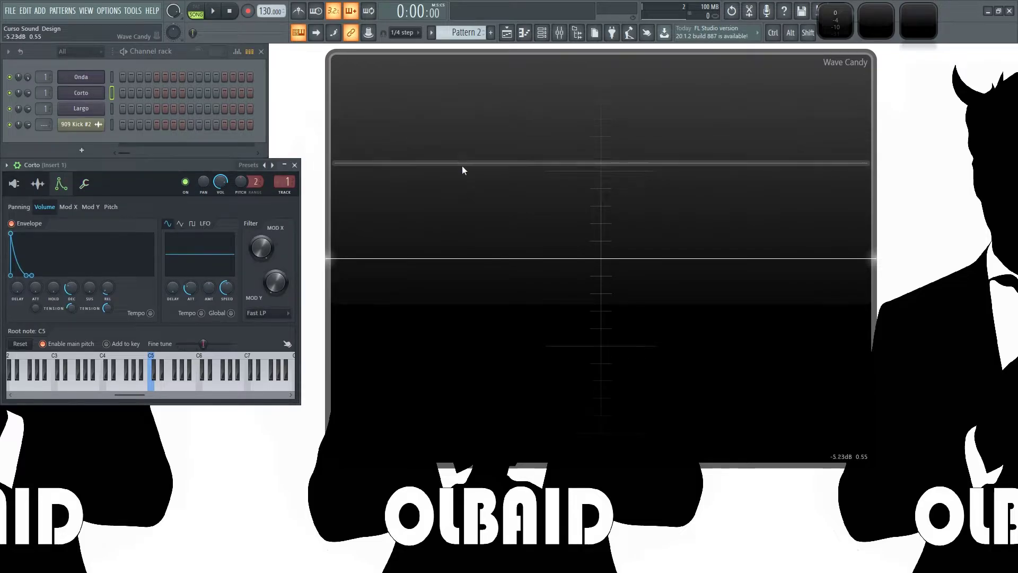
{"action": "key", "text": "z"}
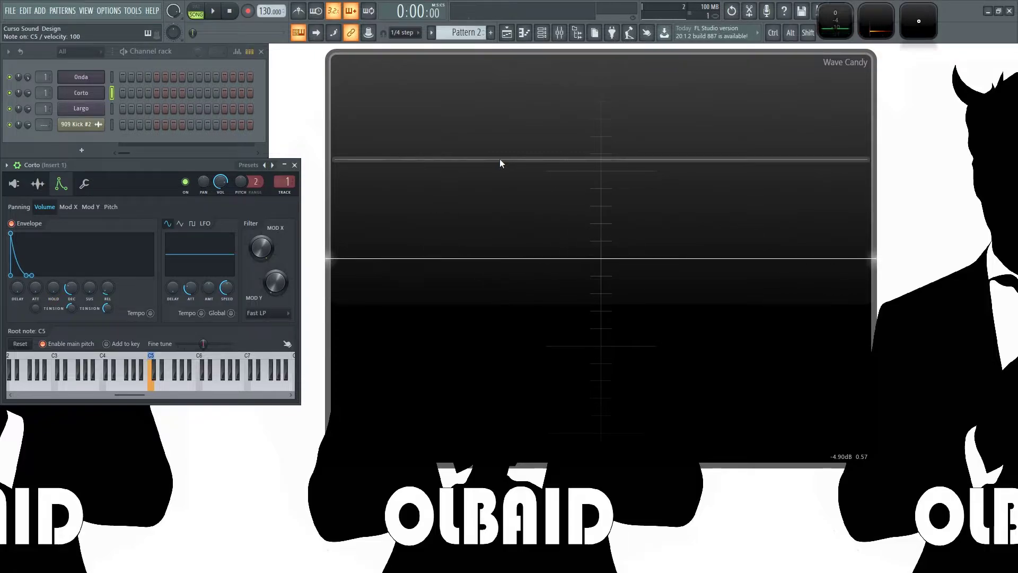
{"action": "key", "text": "z"}
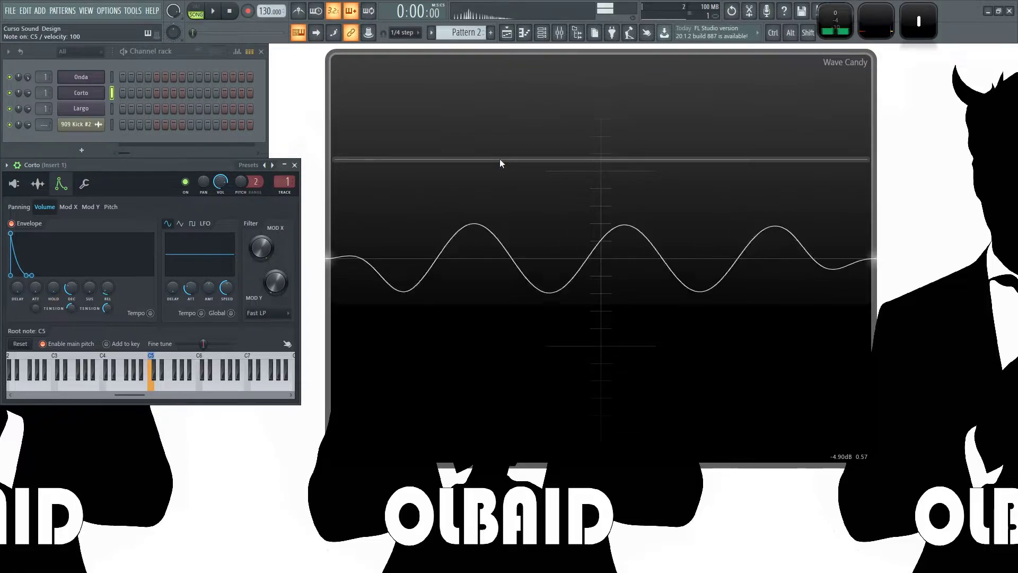
{"action": "left_click", "coordinate": [152, 390]}
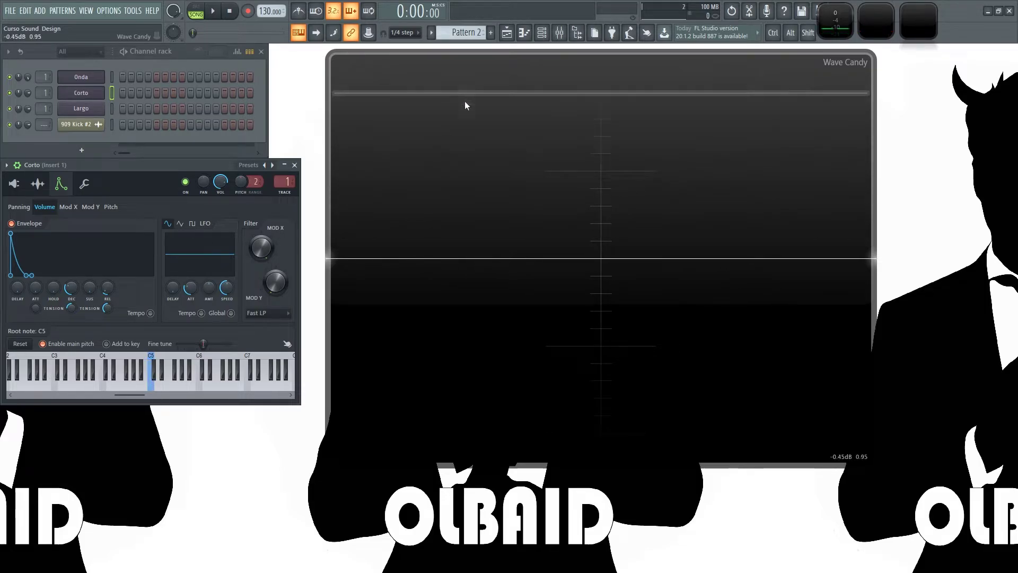
{"action": "key", "text": "z"}
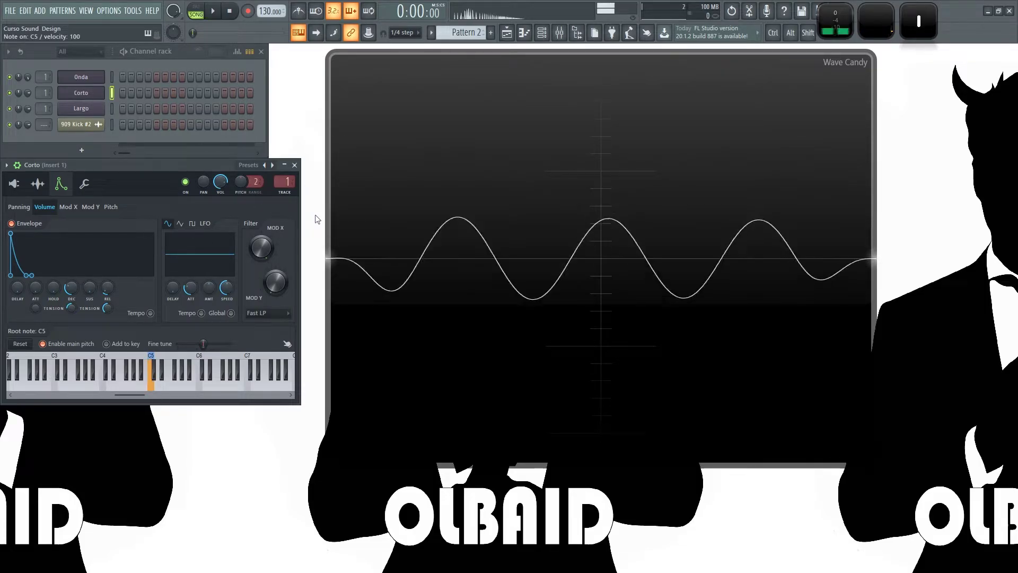
{"action": "key", "text": "z"}
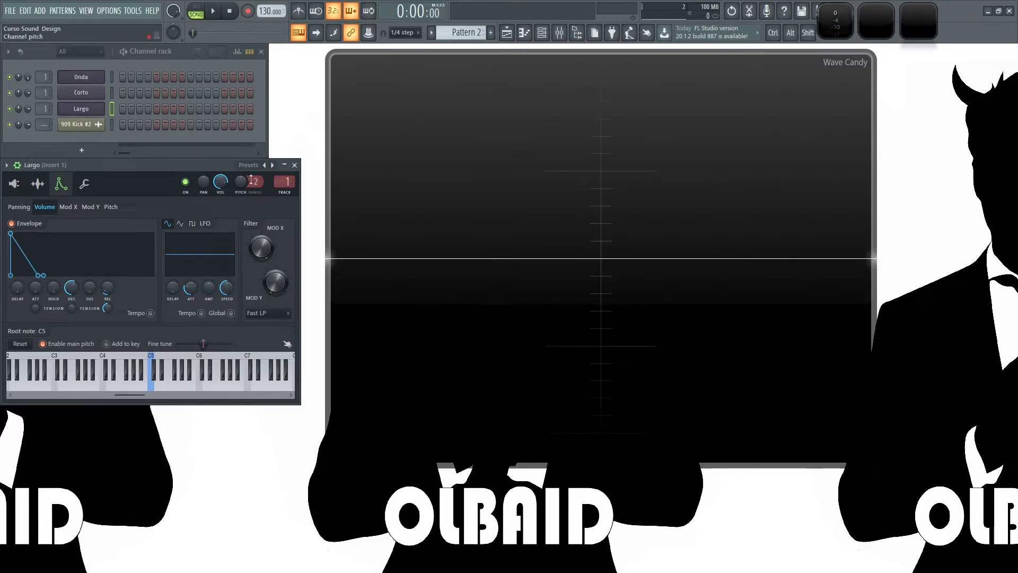
{"action": "key", "text": "z"}
Bring up the Onda channel's 3x Osc oscillator settings and set oscillator 2's shape to rounded saw
{"action": "left_click", "coordinate": [83, 76]}
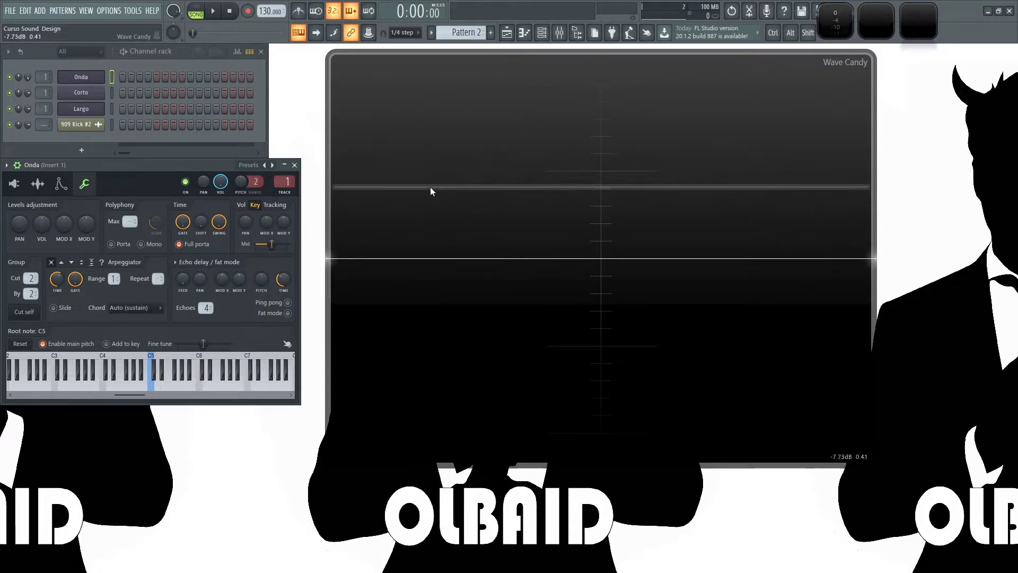
{"action": "left_click", "coordinate": [81, 76]}
{"action": "left_click", "coordinate": [81, 76]}
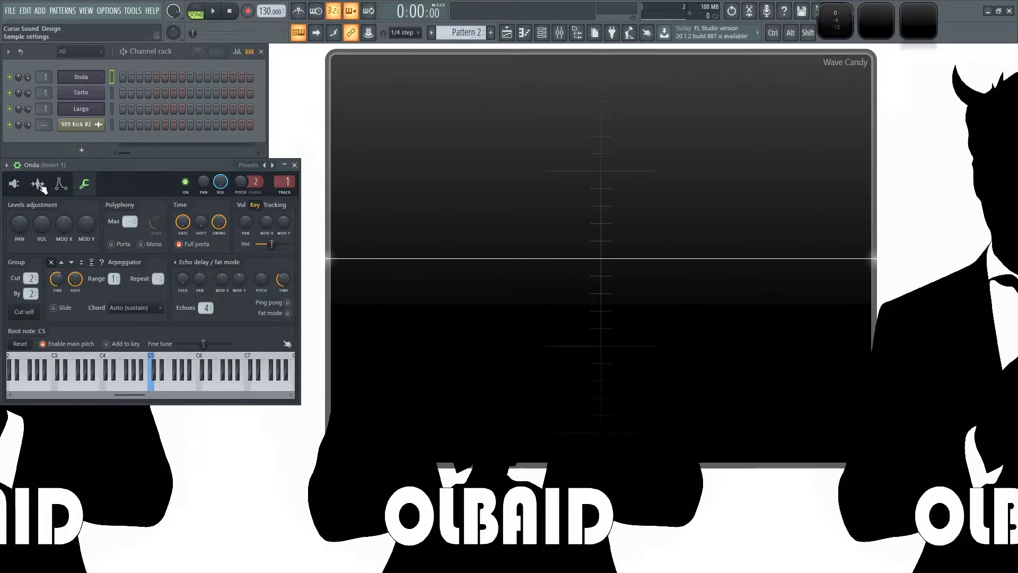
{"action": "left_click", "coordinate": [14, 183]}
{"action": "left_click", "coordinate": [72, 269]}
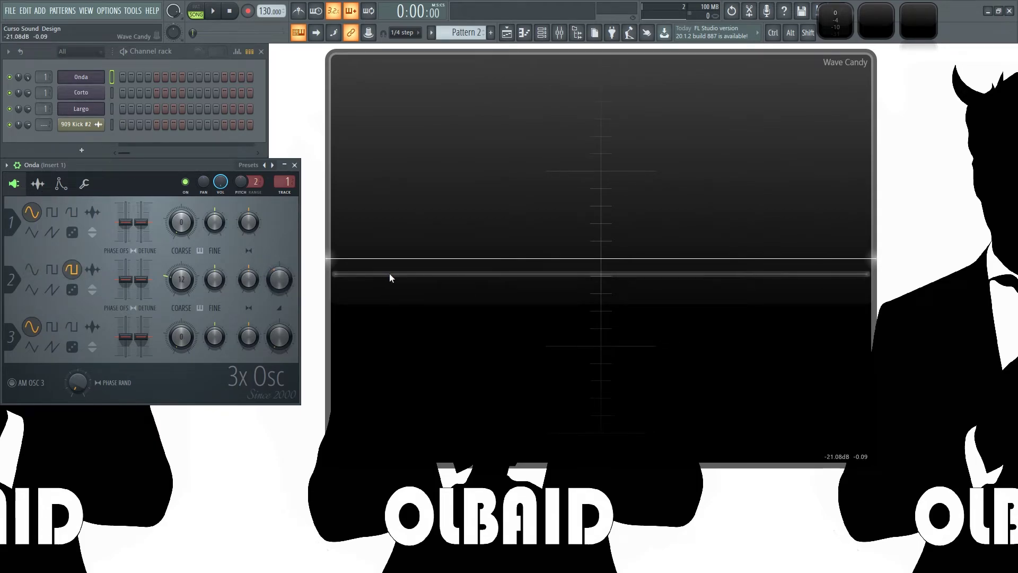
Sound repeated notes on the Onda channel to examine the combined oscillator waveform in Wave Candy
{"action": "key", "text": "q"}
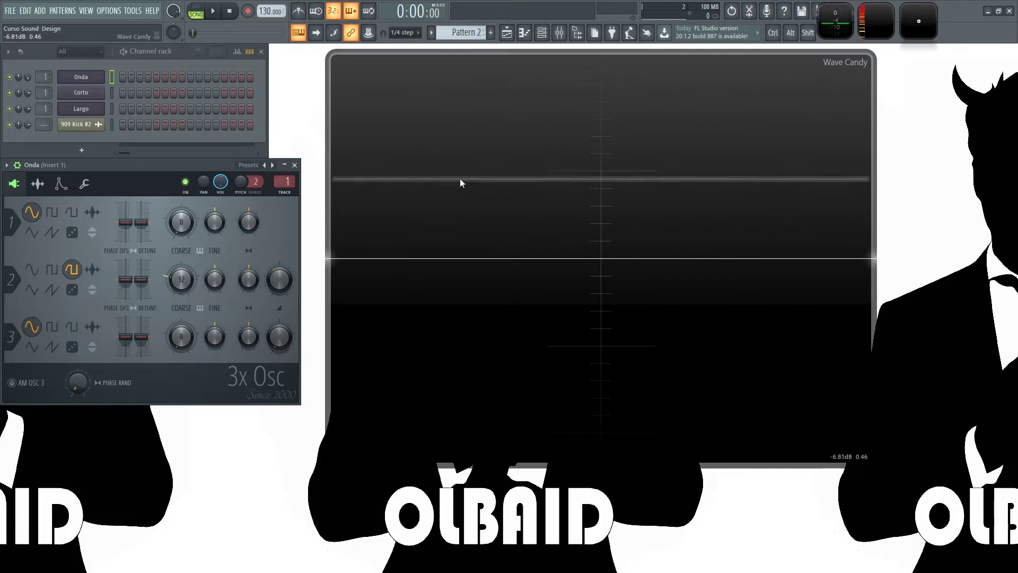
{"action": "key", "text": "q"}
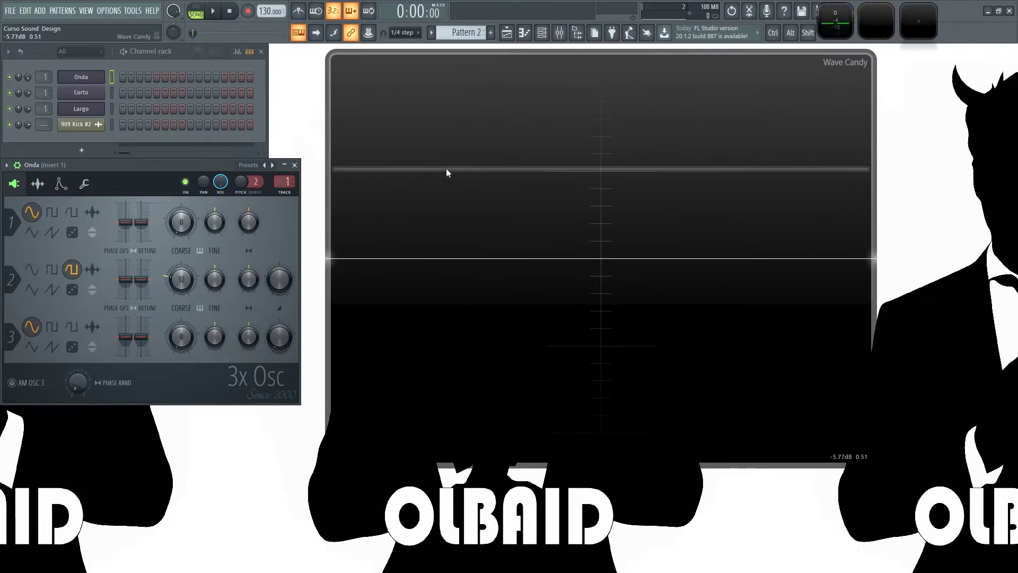
{"action": "key", "text": "q"}
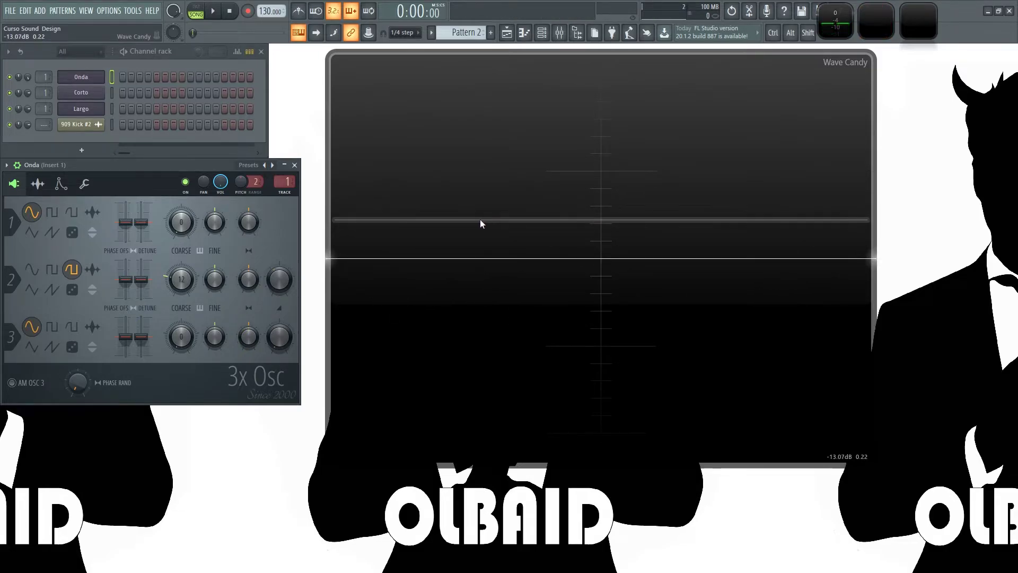
{"action": "key", "text": "q"}
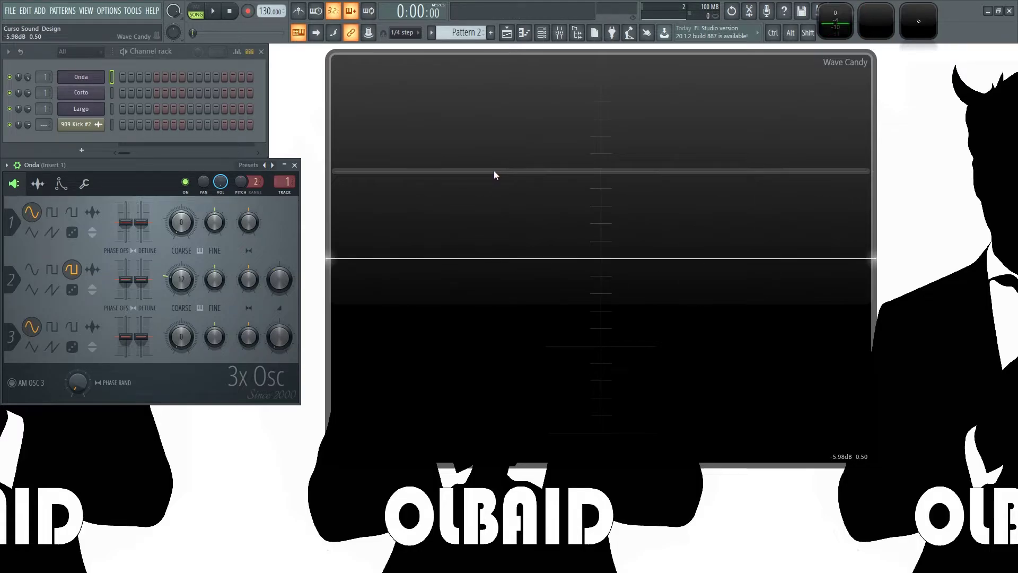
{"action": "key", "text": "q"}
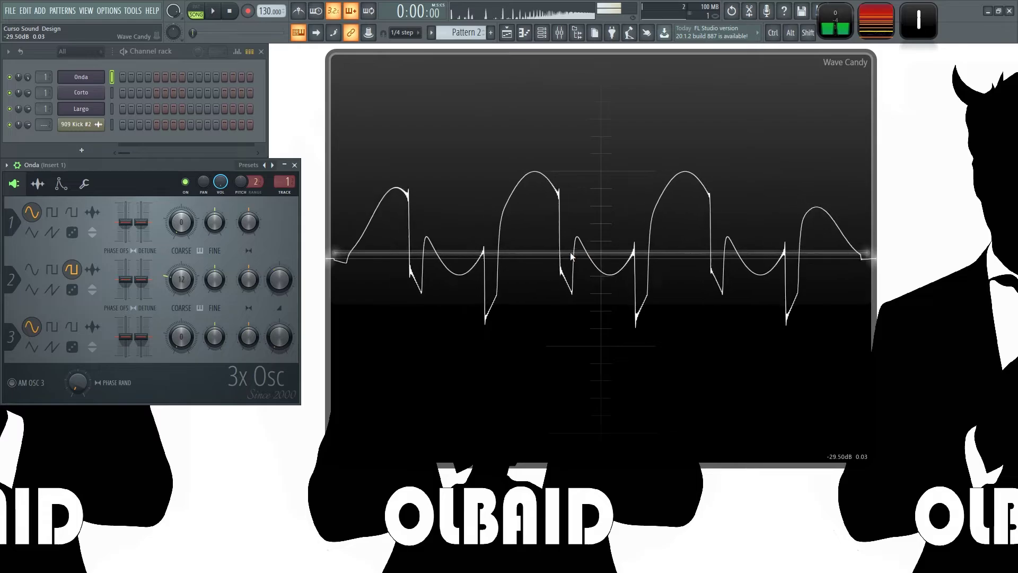
{"action": "key", "text": "q"}
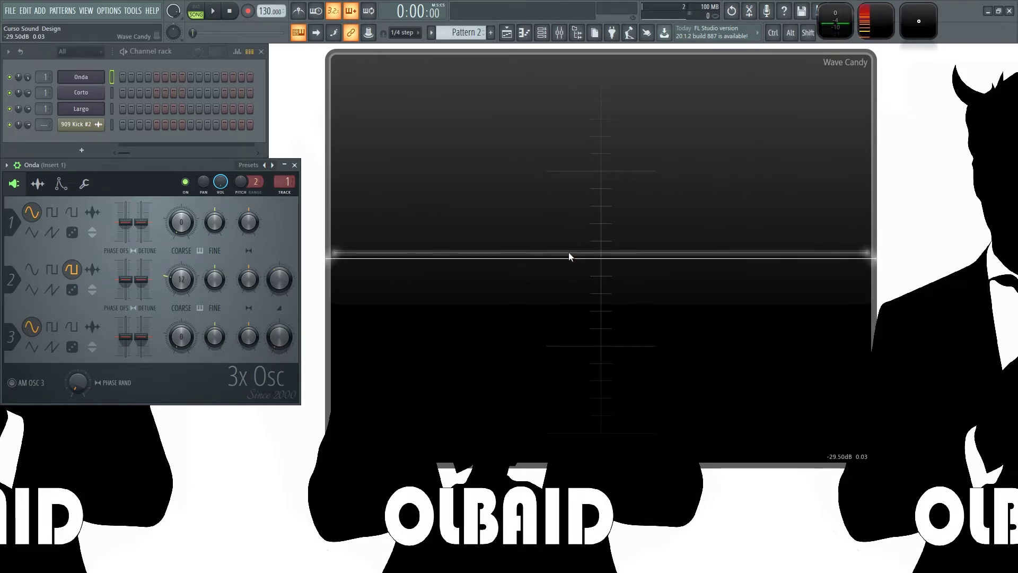
{"action": "key", "text": "q"}
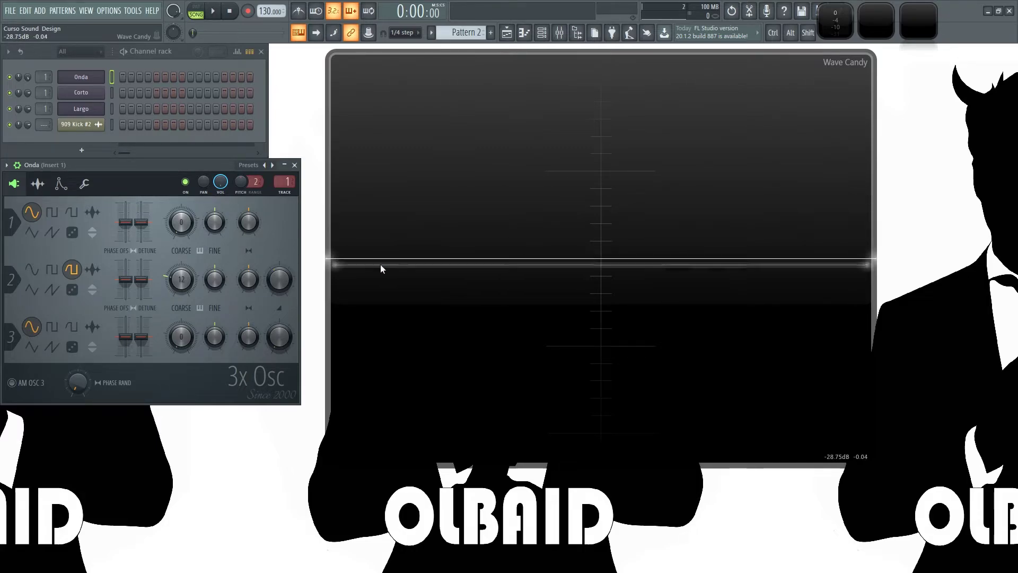
{"action": "key", "text": "q"}
Turn oscillator 2's level down to minimum in the Onda channel and sound notes to check the waveform
{"action": "left_click_drag", "start_coordinate": [279, 280], "coordinate": [279, 324]}
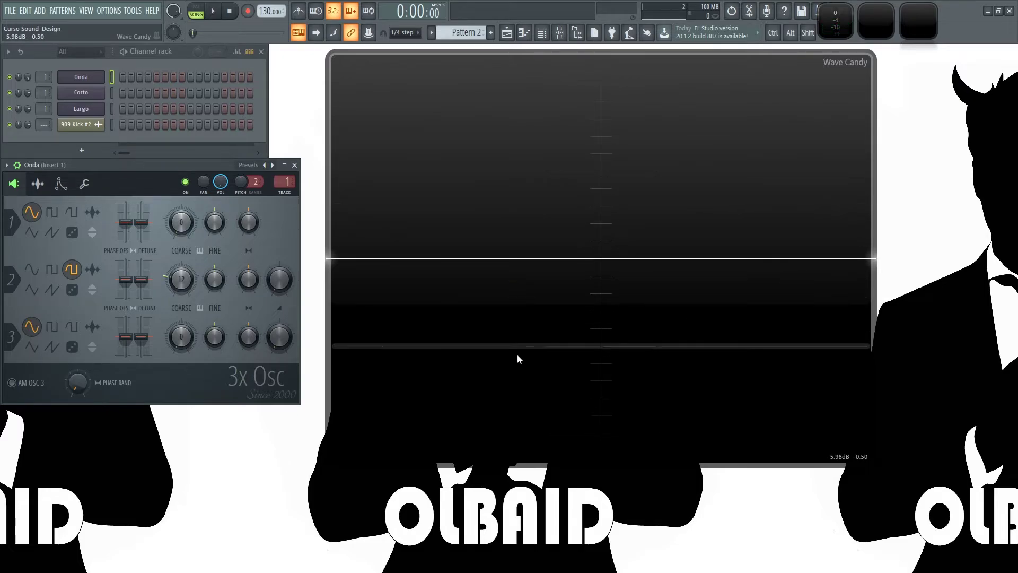
{"action": "key", "text": "q"}
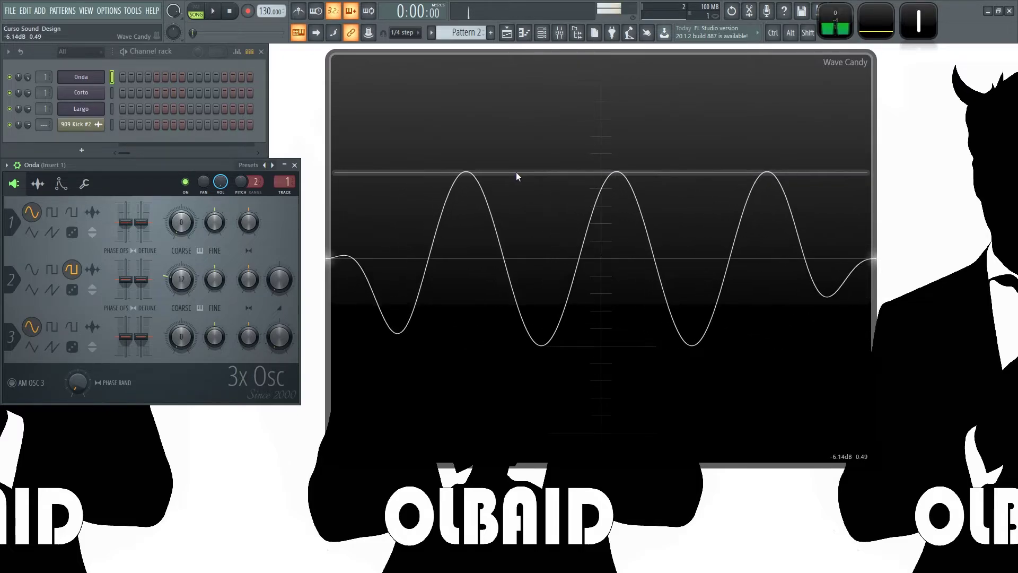
{"action": "key", "text": "q"}
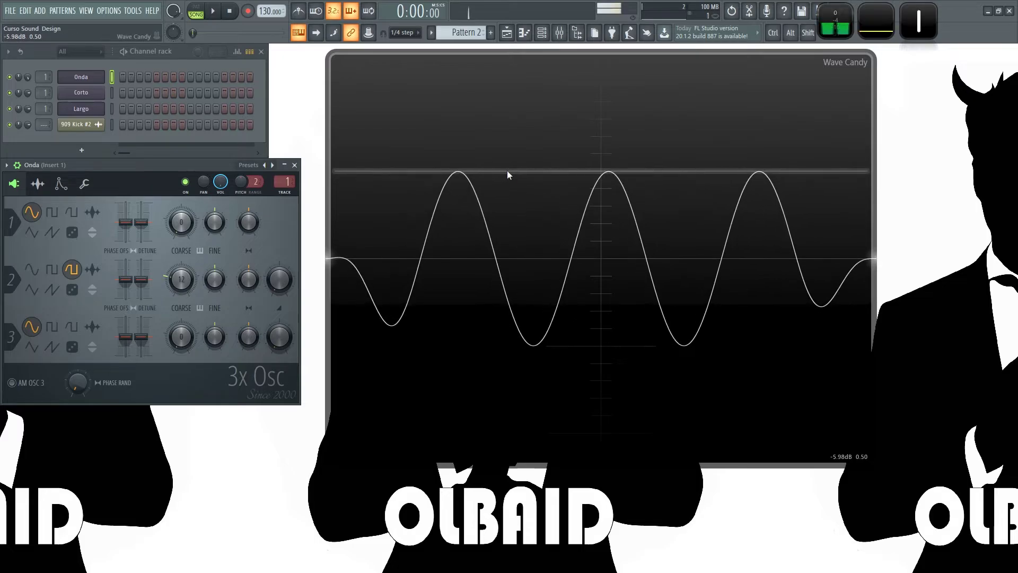
Sweep the Onda channel's volume down to about 40% while watching the waveform's amplitude
{"action": "mouse_move", "coordinate": [220, 181]}
{"action": "left_mouse_down"}
{"action": "mouse_move", "coordinate": [221, 224]}
{"action": "mouse_move", "coordinate": [222, 184]}
{"action": "left_mouse_up"}
{"action": "scroll", "coordinate": [223, 184], "scroll_direction": "down", "scroll_amount": 10}
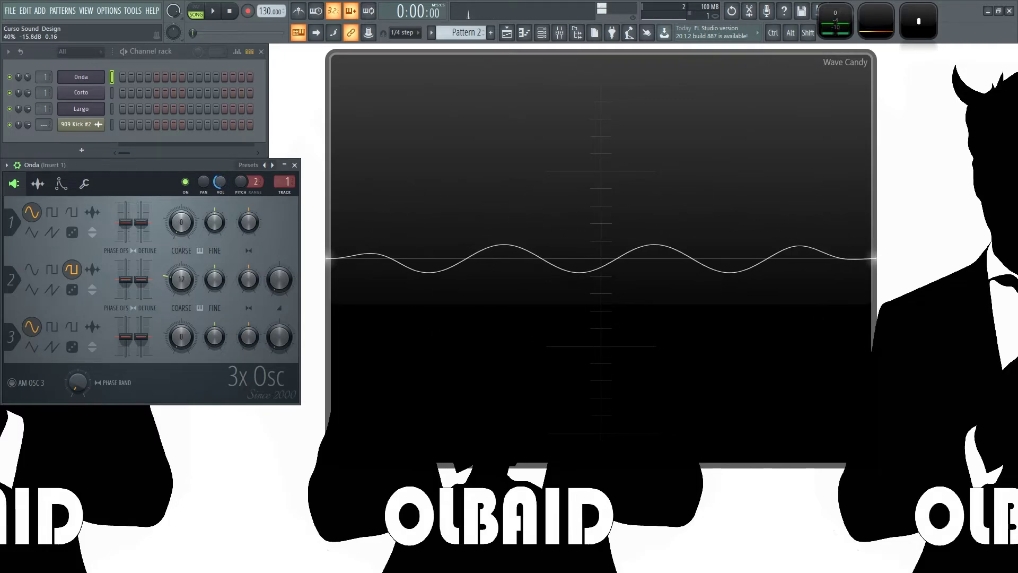
{"action": "scroll", "coordinate": [223, 184], "scroll_direction": "up", "scroll_amount": 10}
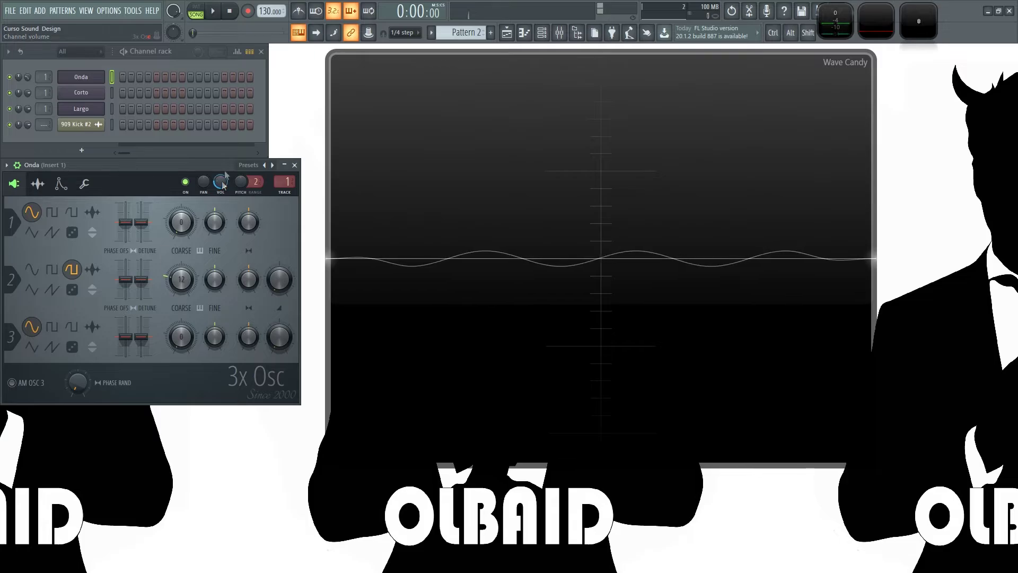
Bring the Playlist to the front and play the 909 Kick #2 clip on Track 2, stopping playback after listening
{"action": "left_click", "coordinate": [518, 33]}
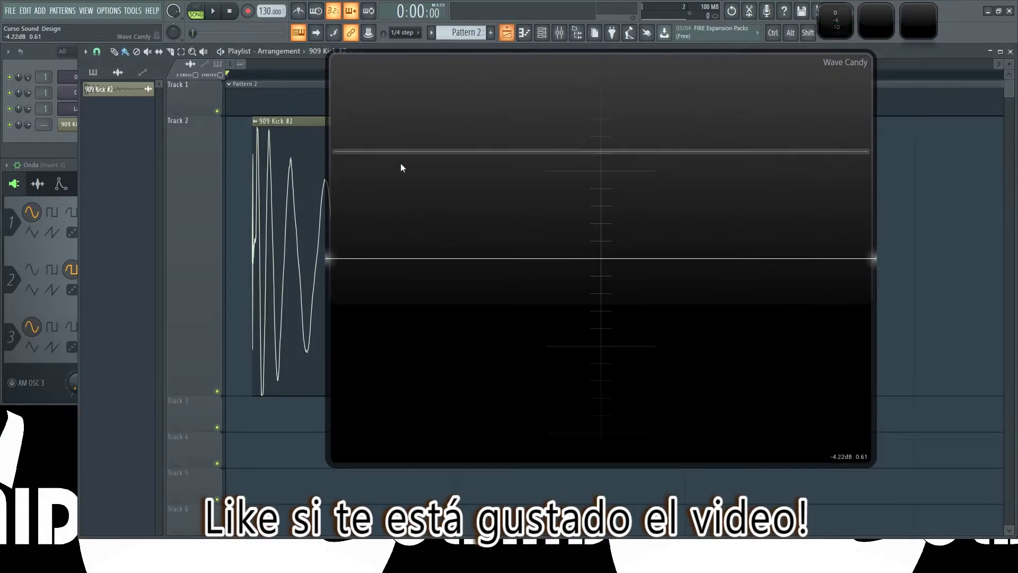
{"action": "left_click", "coordinate": [513, 170]}
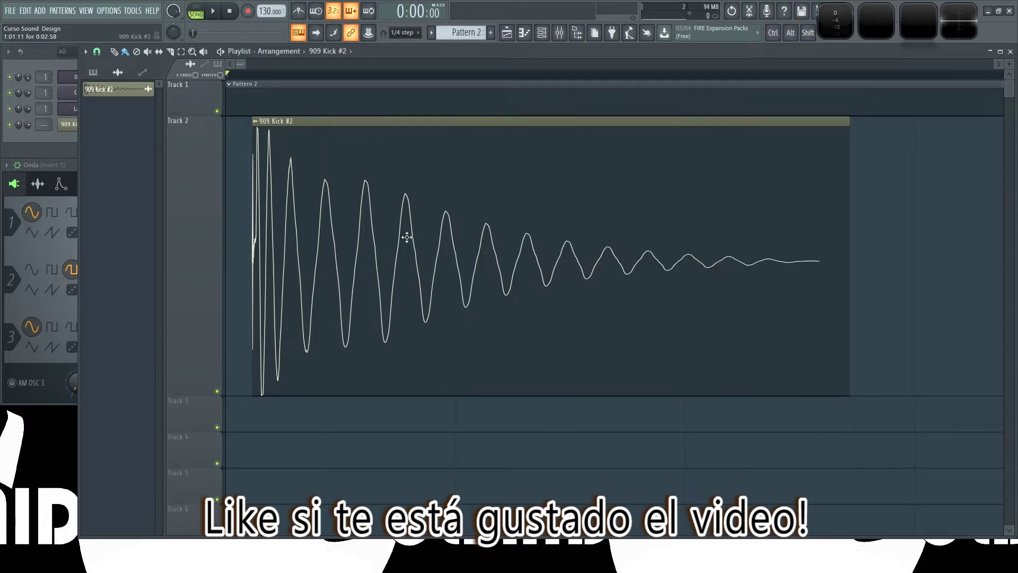
{"action": "left_click", "coordinate": [214, 15]}
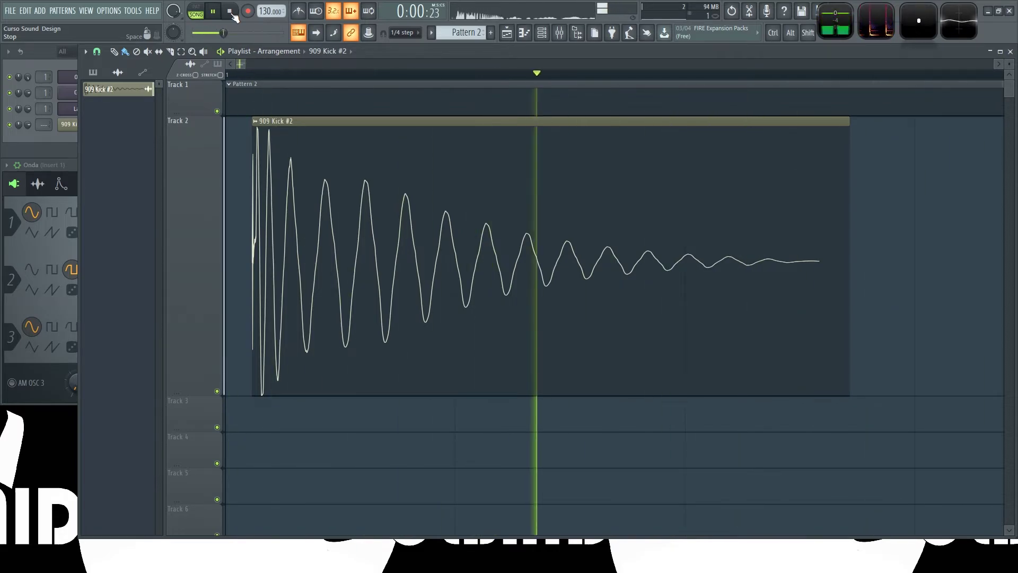
{"action": "left_click", "coordinate": [231, 13]}
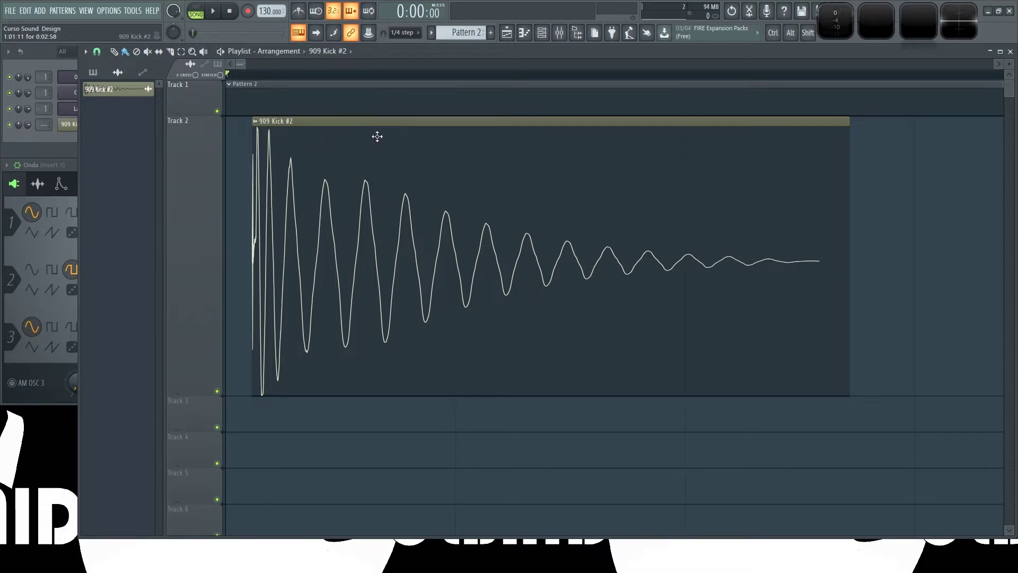
Shorten the 909 Kick #2 clip's end to a length of 0:00:11, play it, and extend the clip back out to 0:02:11
{"action": "left_click_drag", "start_coordinate": [849, 123], "coordinate": [277, 257]}
{"action": "key", "text": "space"}
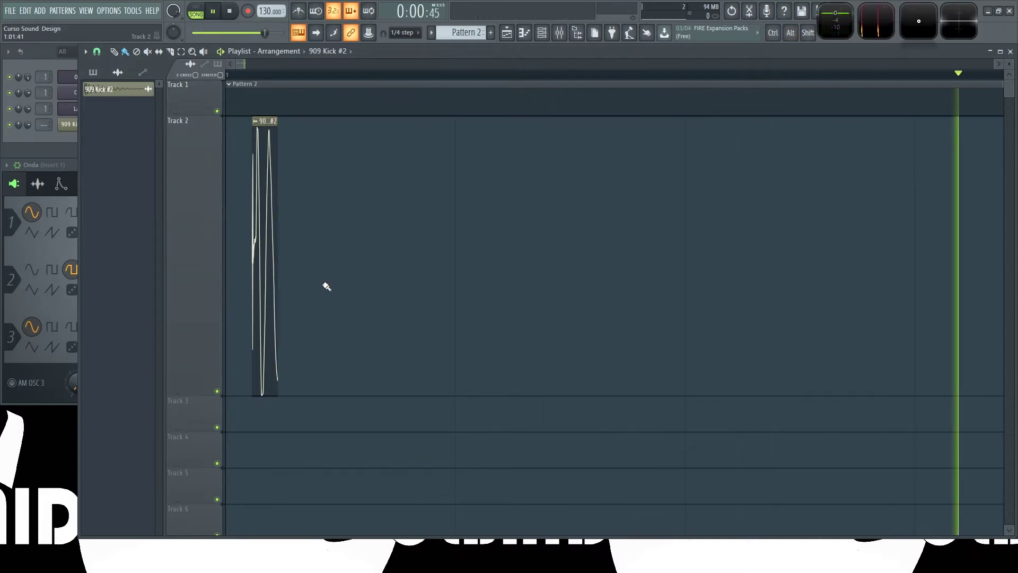
{"action": "key", "text": "space"}
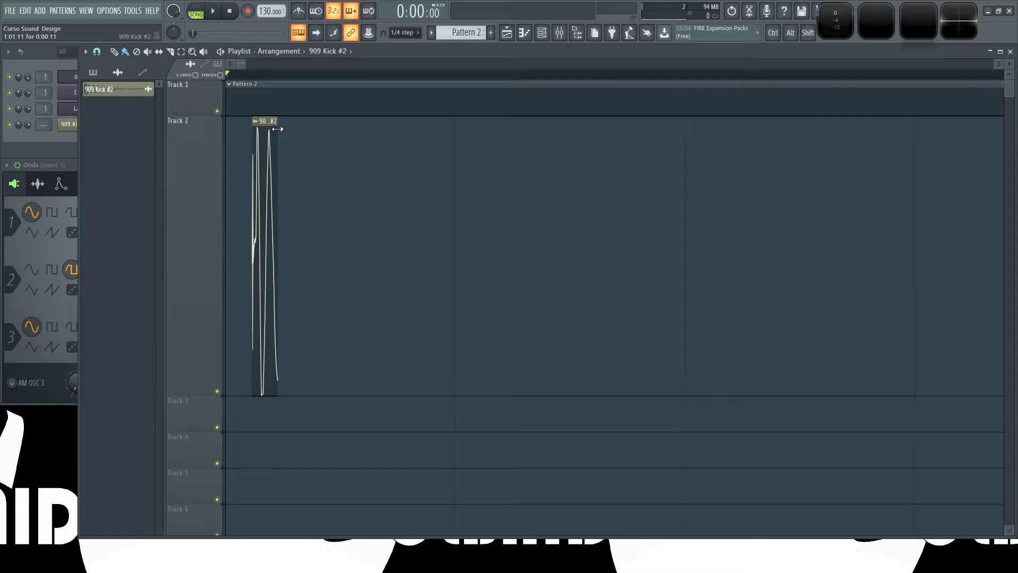
{"action": "left_click_drag", "start_coordinate": [277, 129], "coordinate": [628, 150]}
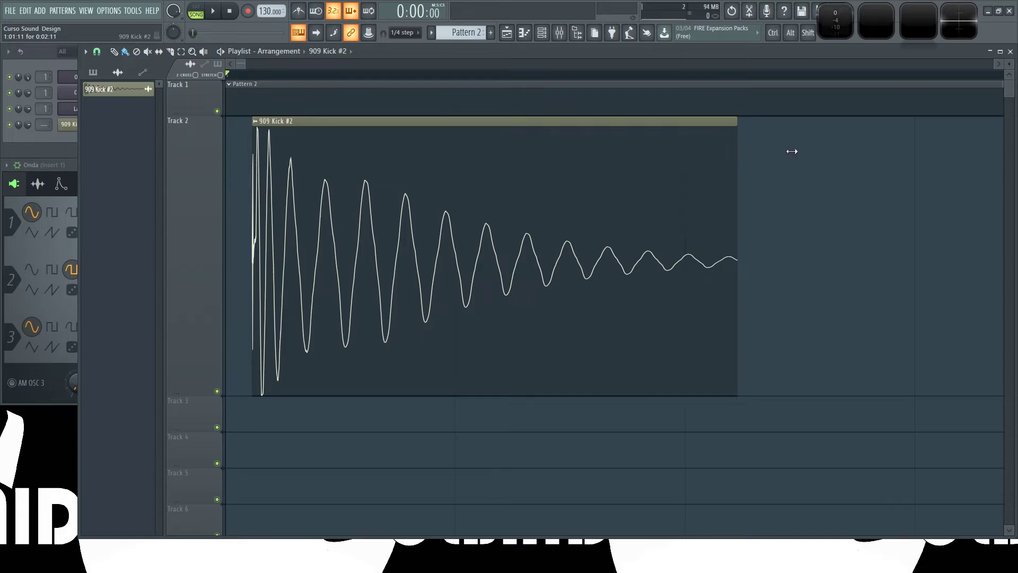
{"action": "left_click_drag", "start_coordinate": [735, 122], "coordinate": [641, 212]}
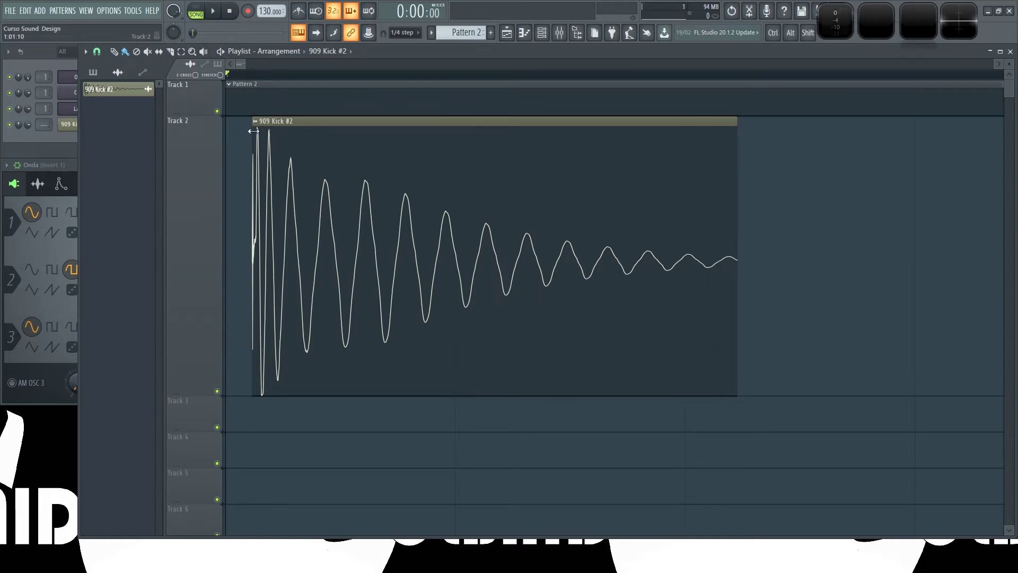
Cut the kick clip down to its opening attack again, play that fragment, and restore the clip's decaying tail to 0:02:11
{"action": "left_click_drag", "start_coordinate": [735, 146], "coordinate": [277, 266]}
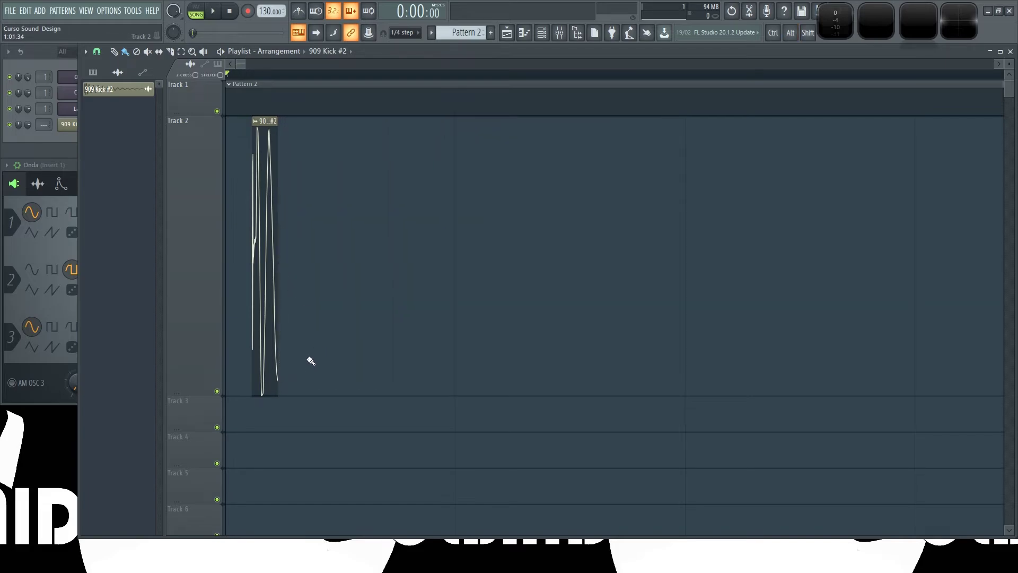
{"action": "key", "text": "space"}
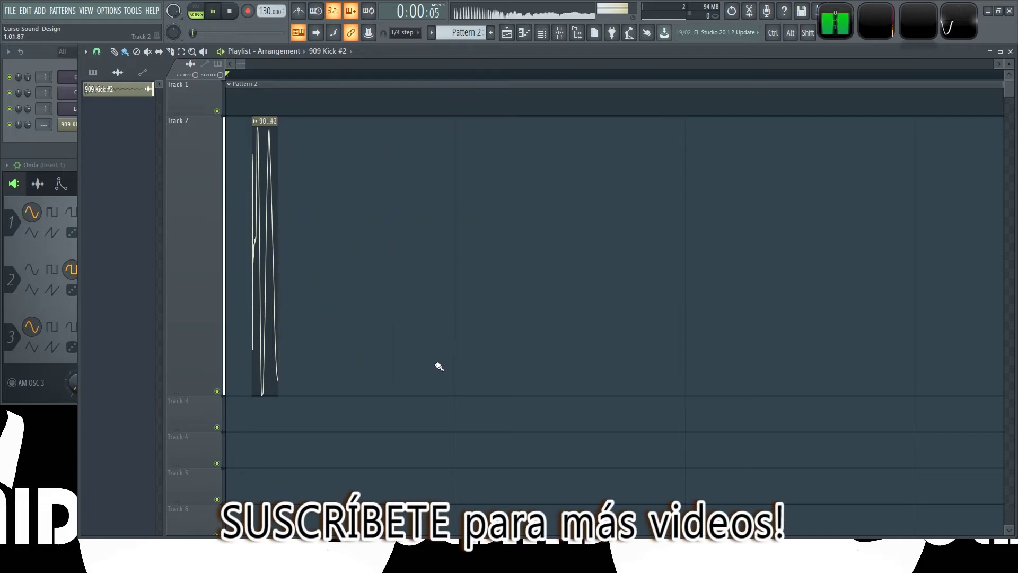
{"action": "key", "text": "space"}
{"action": "left_click_drag", "start_coordinate": [277, 141], "coordinate": [681, 169]}
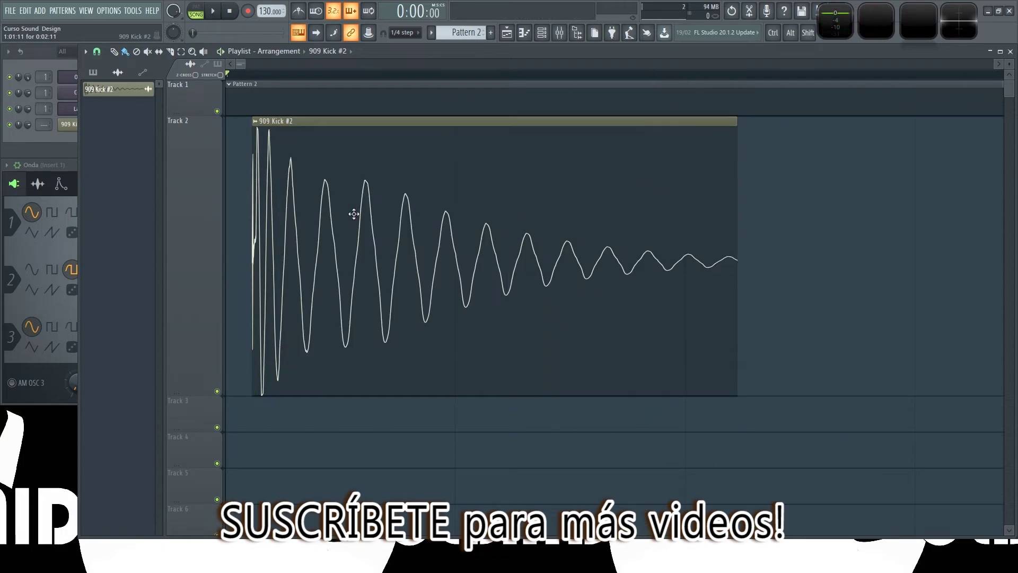
Trim the attack off the kick clip so it starts at 1:01:22, play the remaining body, and restore the clip's start
{"action": "left_click_drag", "start_coordinate": [252, 209], "coordinate": [276, 209]}
{"action": "key", "text": "space"}
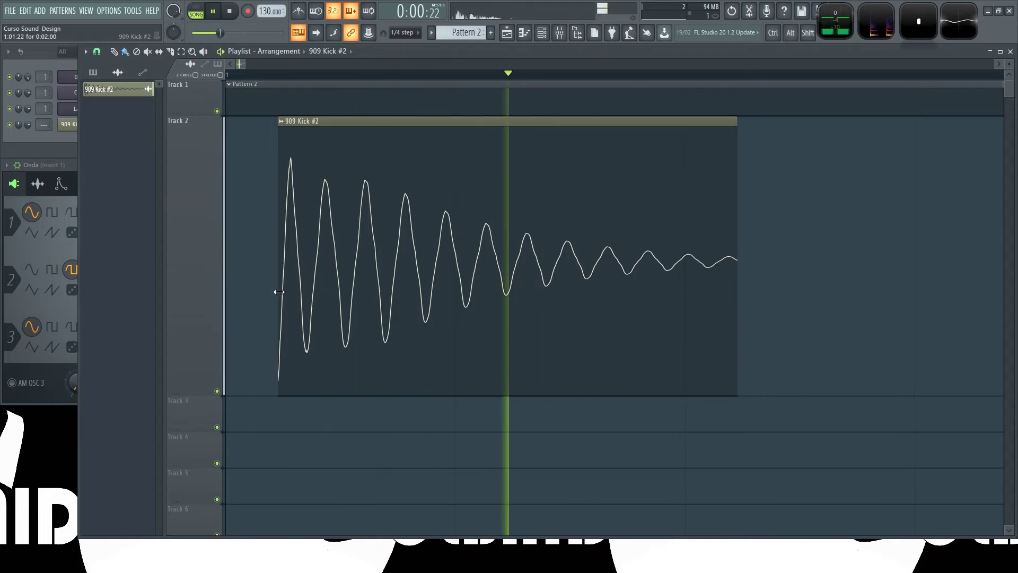
{"action": "key", "text": "space"}
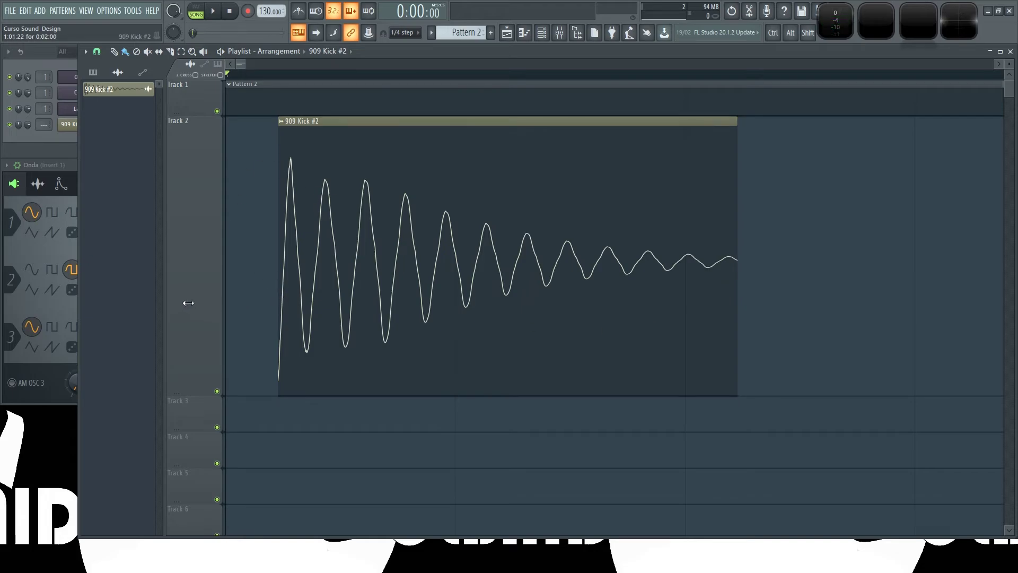
{"action": "left_click_drag", "start_coordinate": [278, 230], "coordinate": [253, 232]}
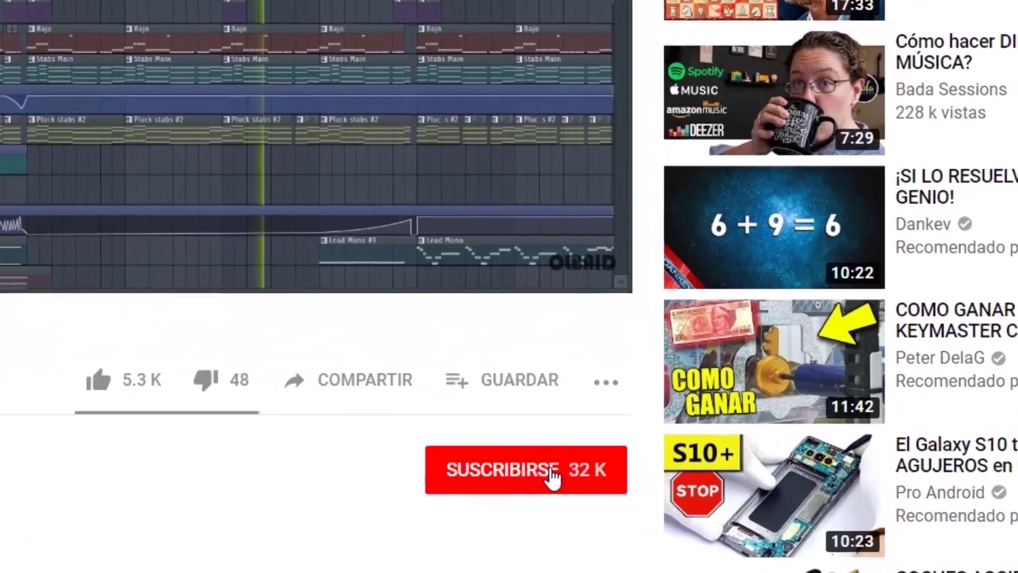
Subscribe to the channel on YouTube and turn on its notifications
{"action": "left_click", "coordinate": [559, 486]}
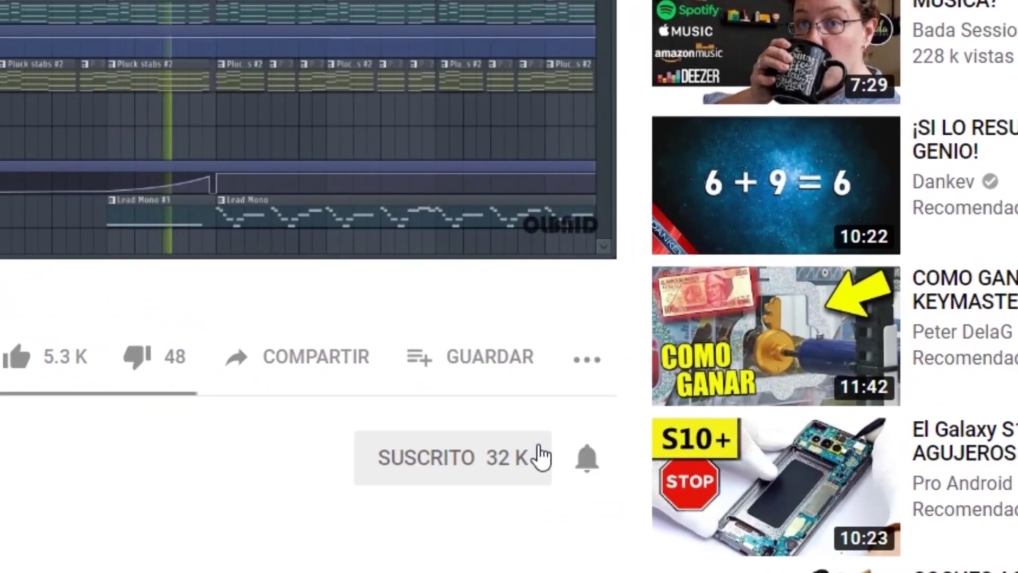
{"action": "left_click", "coordinate": [587, 462]}
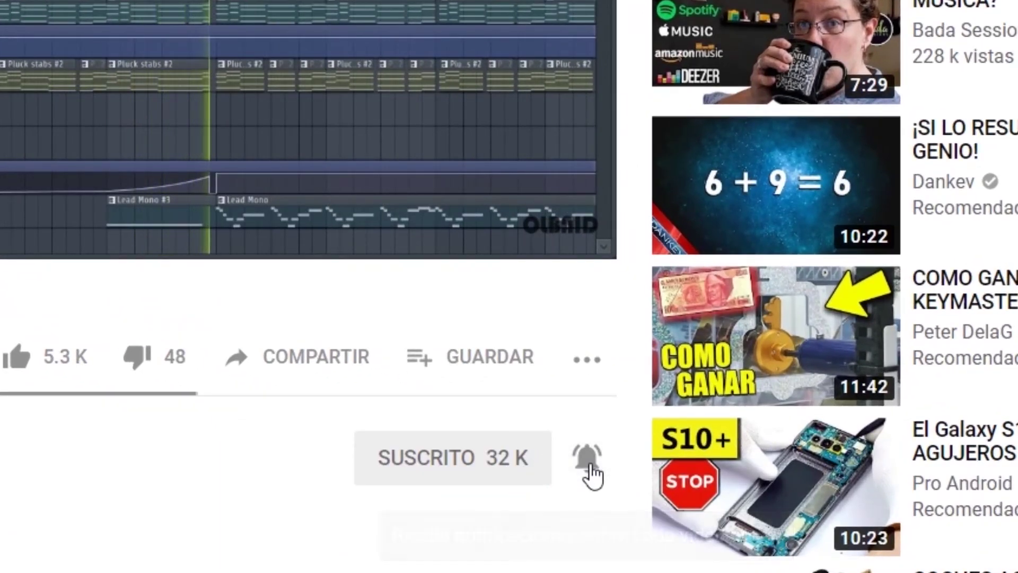